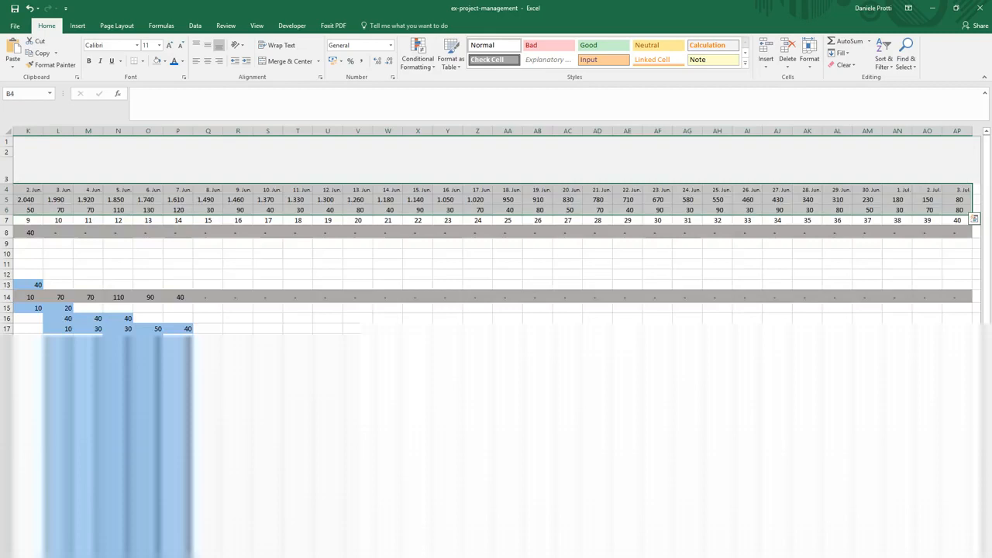
Rename the duplicated resources sheet as "Resources (ACT)".
{"action": "double_click", "coordinate": [248, 519]}
{"action": "type", "text": "Act"}
{"action": "key", "text": "Return"}
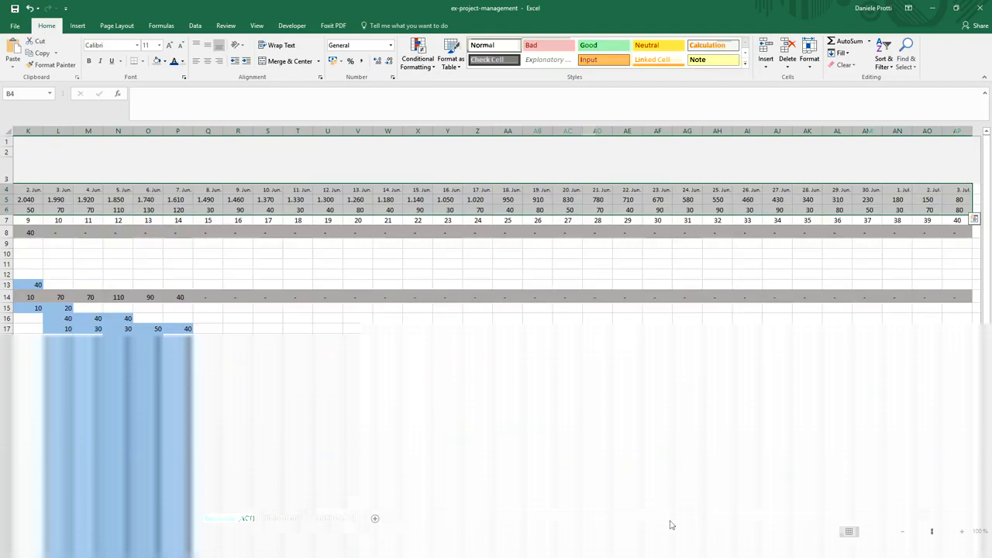
Copy the formula of the blue conditional formatting rule on the Resources (ACT) sheet into the text editor.
{"action": "left_click", "coordinate": [662, 521]}
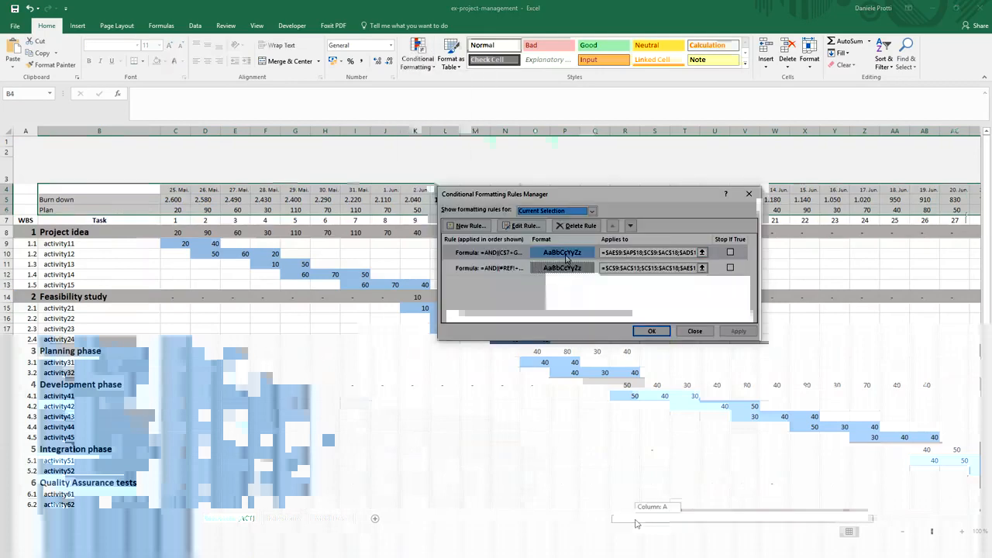
{"action": "left_click", "coordinate": [521, 252]}
{"action": "left_click", "coordinate": [531, 227]}
{"action": "key", "text": "alt+Tab"}
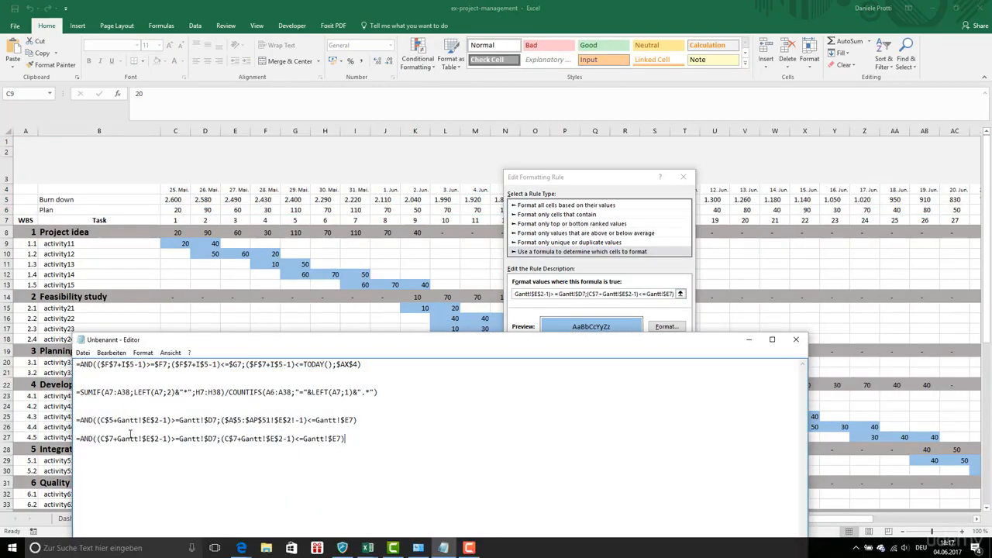
{"action": "left_click_drag", "start_coordinate": [146, 439], "coordinate": [150, 440]}
{"action": "type", "text": "F"}
{"action": "left_click", "coordinate": [275, 440]}
{"action": "key", "text": "BackSpace"}
{"action": "type", "text": "G"}
{"action": "left_click", "coordinate": [337, 439]}
{"action": "key", "text": "BackSpace"}
{"action": "type", "text": "G"}
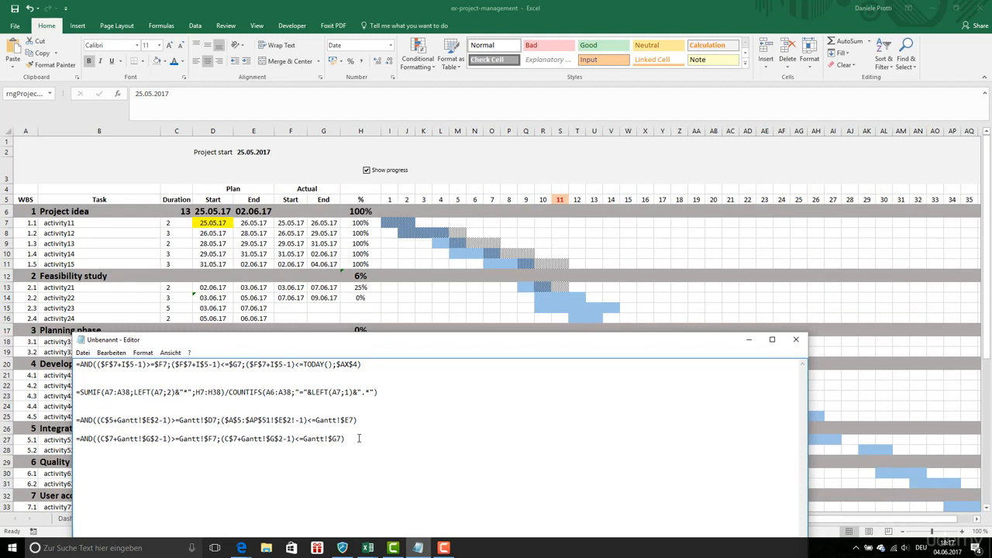
{"action": "key", "text": "shift+Home"}
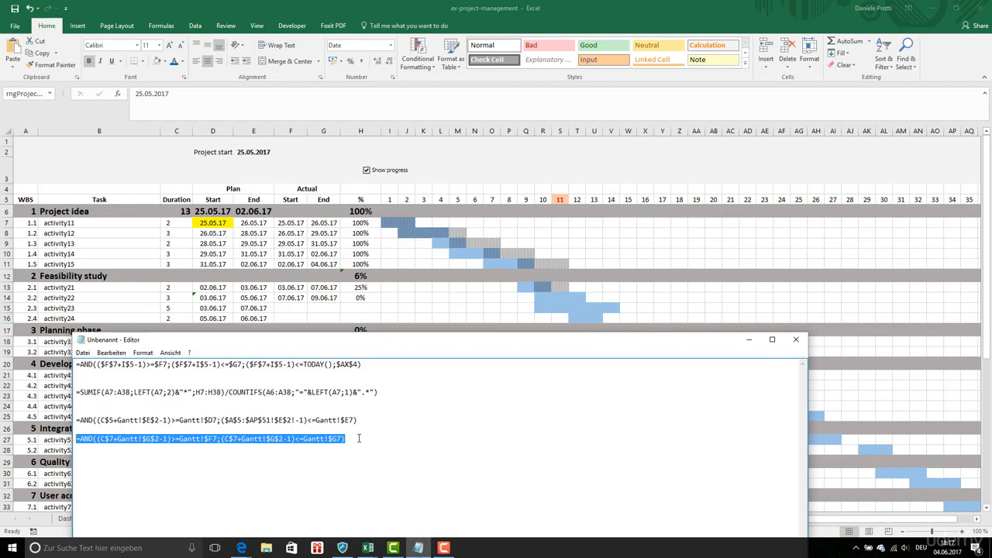
{"action": "type", "text": "=AND((C$7+Gantt!$E$2-1)>=Gantt!$D7;(C$7+Gantt!$E$2-1)<=Gantt!$E7)"}
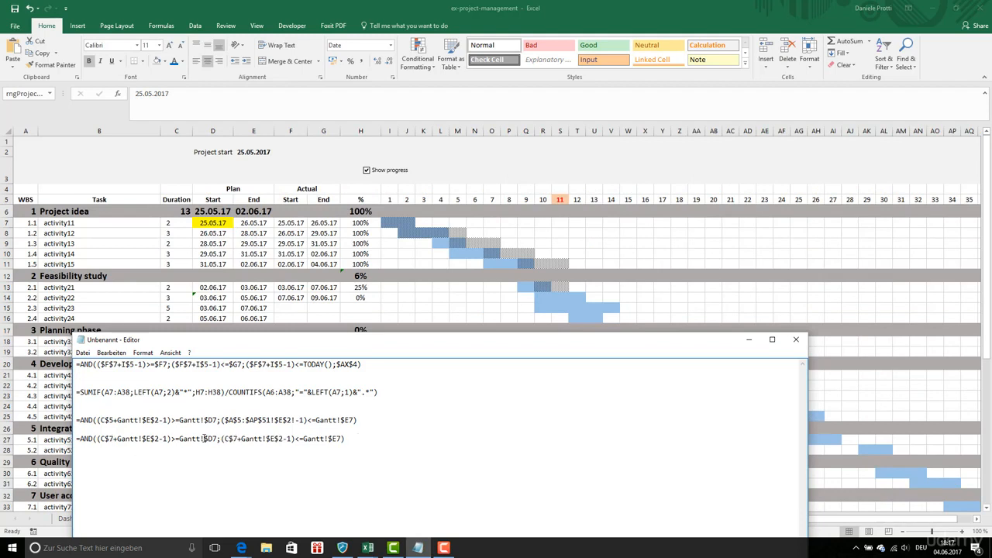
In the text editor's last formula, replace Gantt!$D7 with Gantt!$F7 and Gantt!$E7 with Gantt!$G7, and copy the formula.
{"action": "left_click_drag", "start_coordinate": [213, 440], "coordinate": [208, 439]}
{"action": "left_click_drag", "start_coordinate": [340, 439], "coordinate": [333, 440]}
{"action": "left_click_drag", "start_coordinate": [344, 438], "coordinate": [64, 439]}
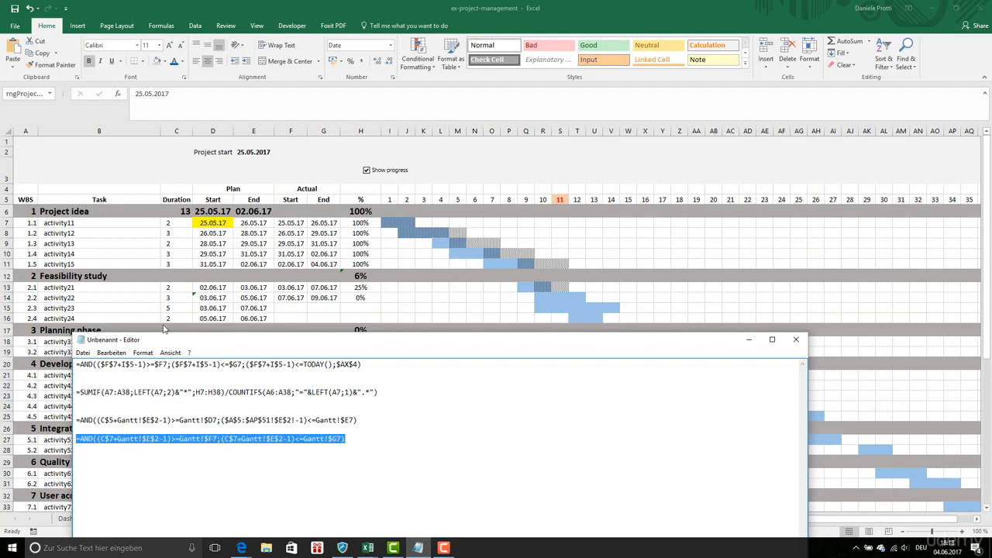
On Resources (ACT), replace the blue conditional formatting rule's formula with =AND((C$7+Gantt!$E$2-1)>=Gantt!$F7;(C$7+Gantt!$E$2-1)<=Gantt!$G7).
{"action": "key", "text": "alt+Tab"}
{"action": "left_click", "coordinate": [228, 518]}
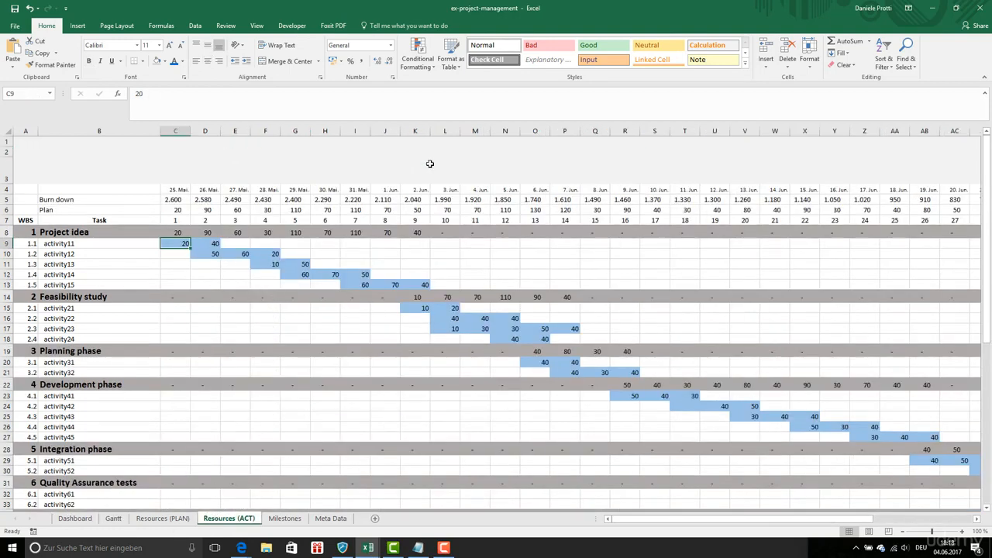
{"action": "left_click", "coordinate": [418, 56]}
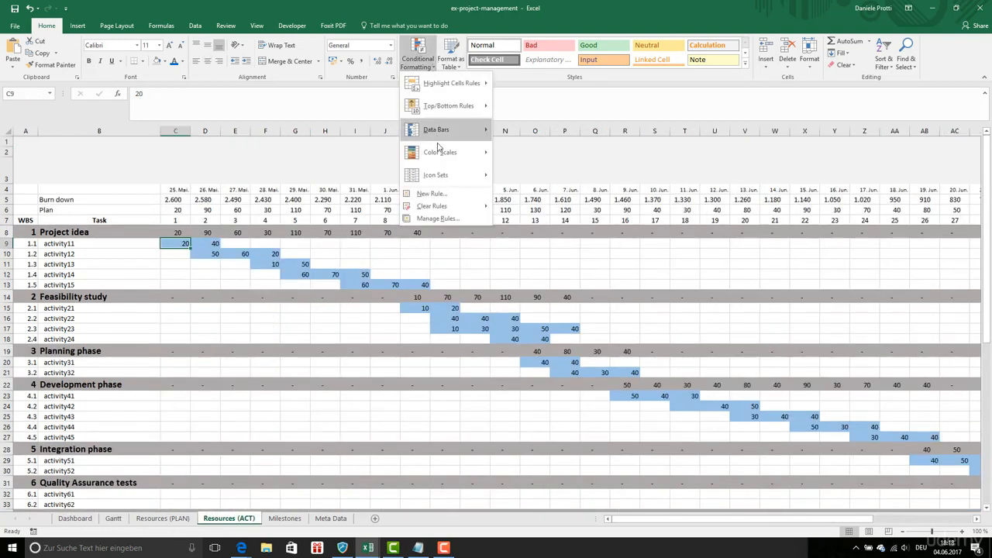
{"action": "left_click", "coordinate": [438, 218]}
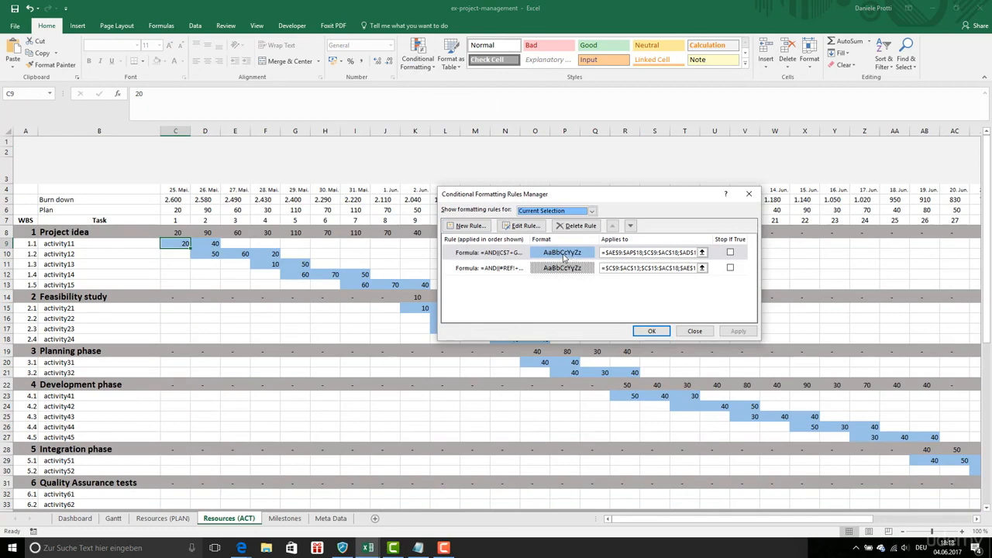
{"action": "left_click", "coordinate": [521, 225]}
{"action": "left_click_drag", "start_coordinate": [515, 295], "coordinate": [700, 298]}
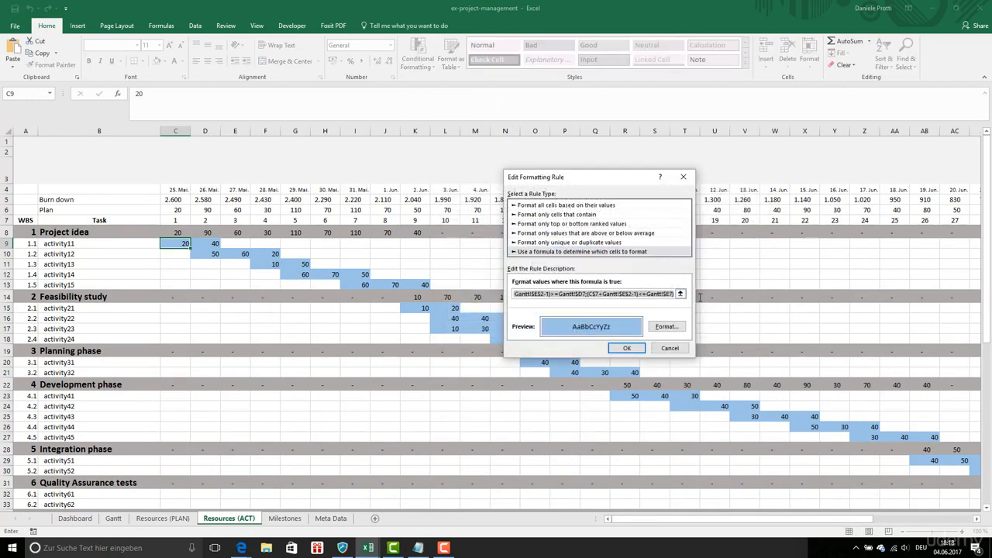
{"action": "key", "text": "ctrl+v"}
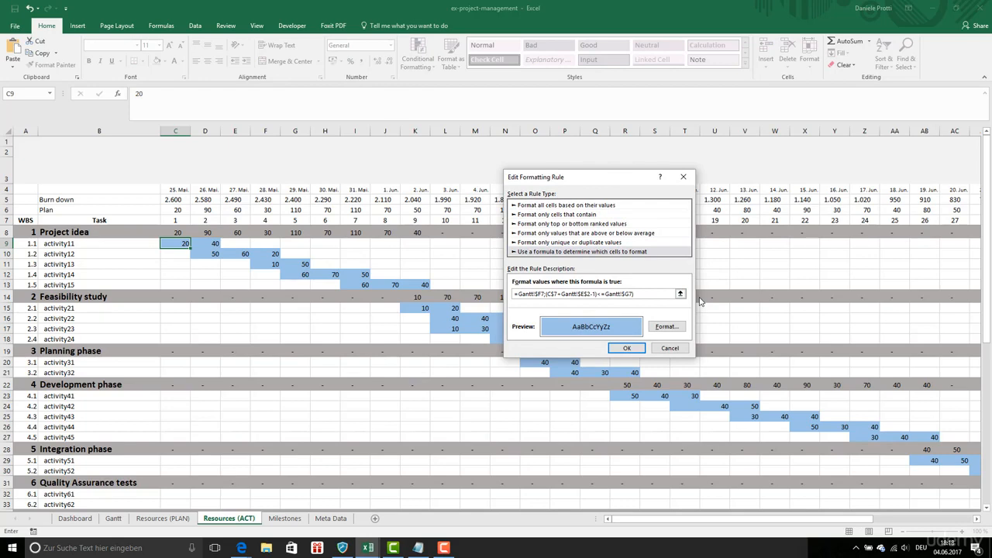
{"action": "left_click", "coordinate": [637, 349]}
{"action": "left_click", "coordinate": [651, 331]}
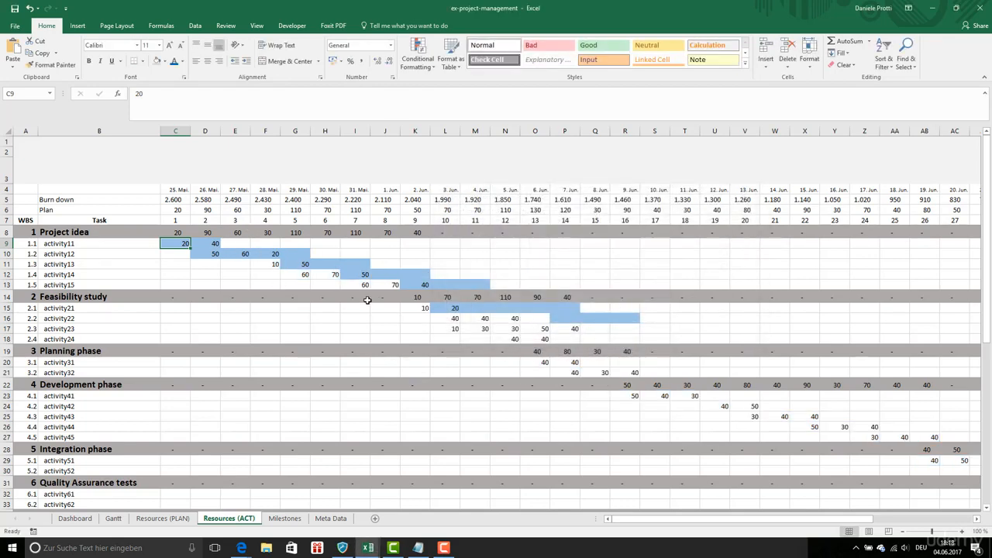
Clear the remaining effort values outside the blue bars, from activity32 through the Development and Integration phase activities.
{"action": "left_click", "coordinate": [597, 373]}
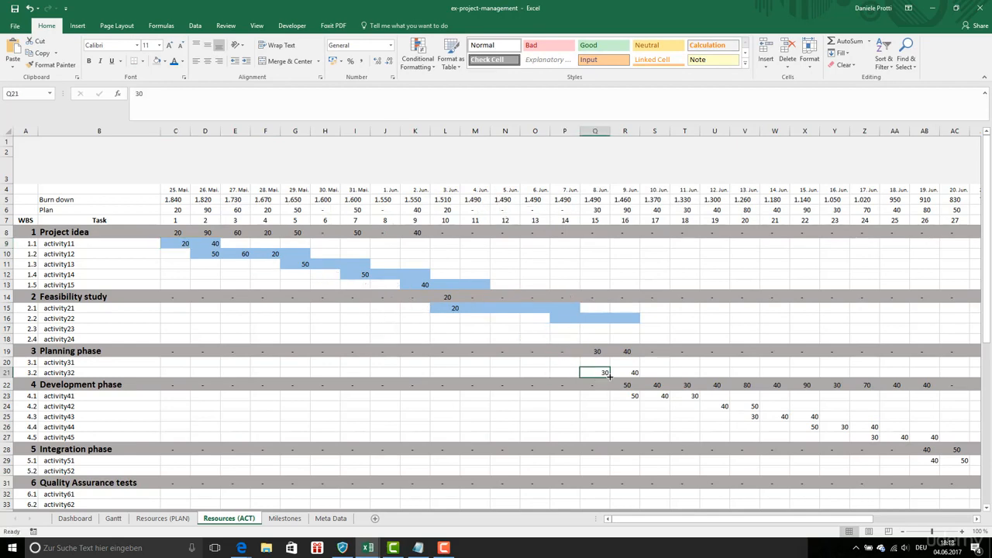
{"action": "left_click", "coordinate": [627, 373]}
{"action": "key", "text": "Delete"}
{"action": "mouse_move", "coordinate": [628, 395]}
{"action": "left_mouse_down"}
{"action": "mouse_move", "coordinate": [670, 413]}
{"action": "mouse_move", "coordinate": [918, 436]}
{"action": "left_mouse_up"}
{"action": "key", "text": "Delete"}
Enter 50 for activity12 in G10, and 40 and 30 for activity13 in H11 and I11.
{"action": "left_click", "coordinate": [296, 254]}
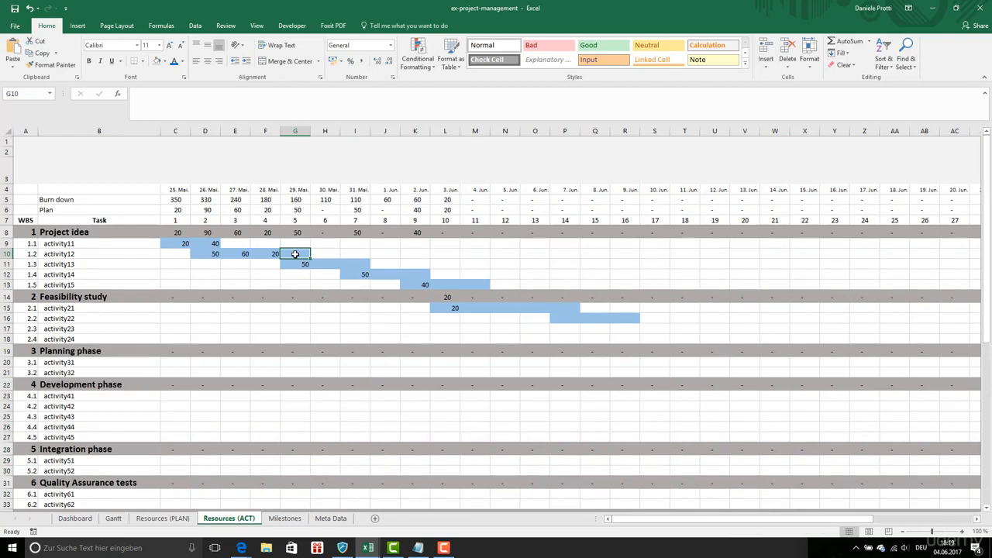
{"action": "type", "text": "50"}
{"action": "left_click", "coordinate": [317, 265]}
{"action": "type", "text": "40"}
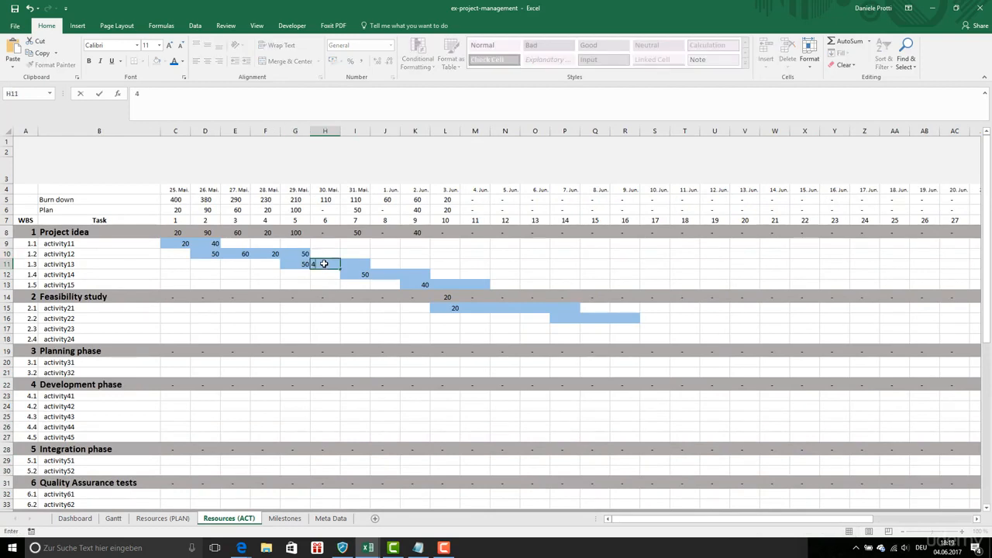
{"action": "left_click", "coordinate": [358, 268]}
{"action": "type", "text": "30"}
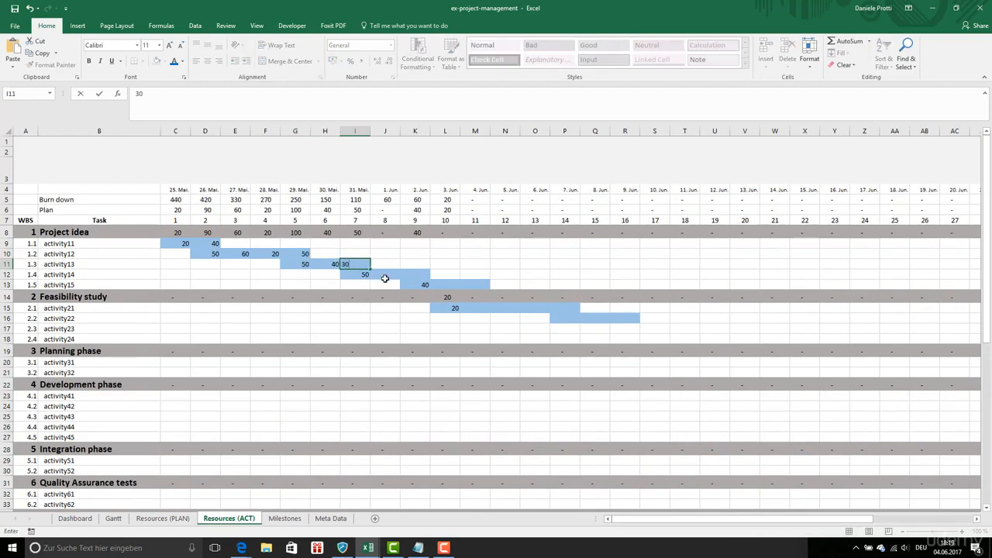
Enter 60 in J12 and K12 for activity14, and 20 and 50 in L13 and M13 for activity15.
{"action": "left_click", "coordinate": [384, 276]}
{"action": "type", "text": "60"}
{"action": "left_click", "coordinate": [415, 275]}
{"action": "type", "text": "60"}
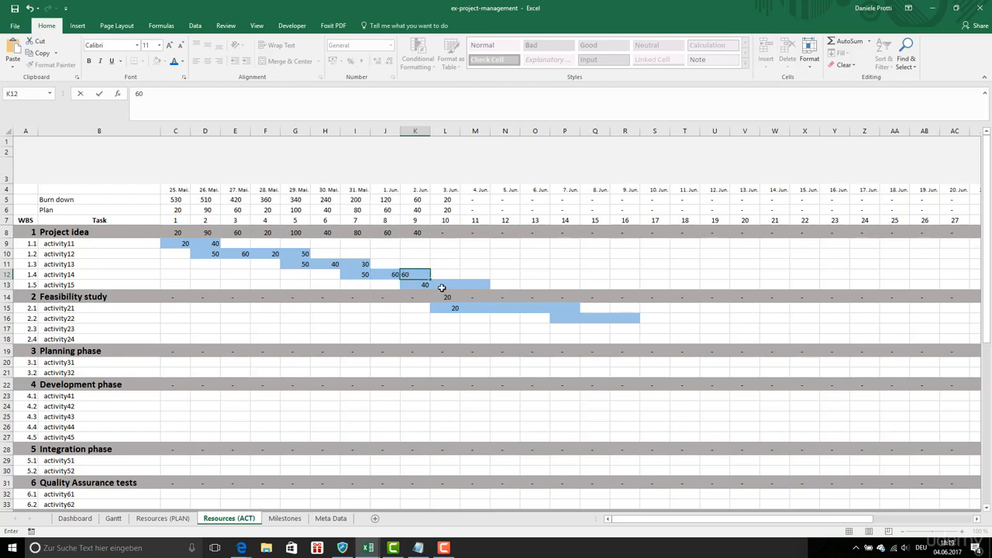
{"action": "left_click", "coordinate": [442, 288]}
{"action": "type", "text": "20"}
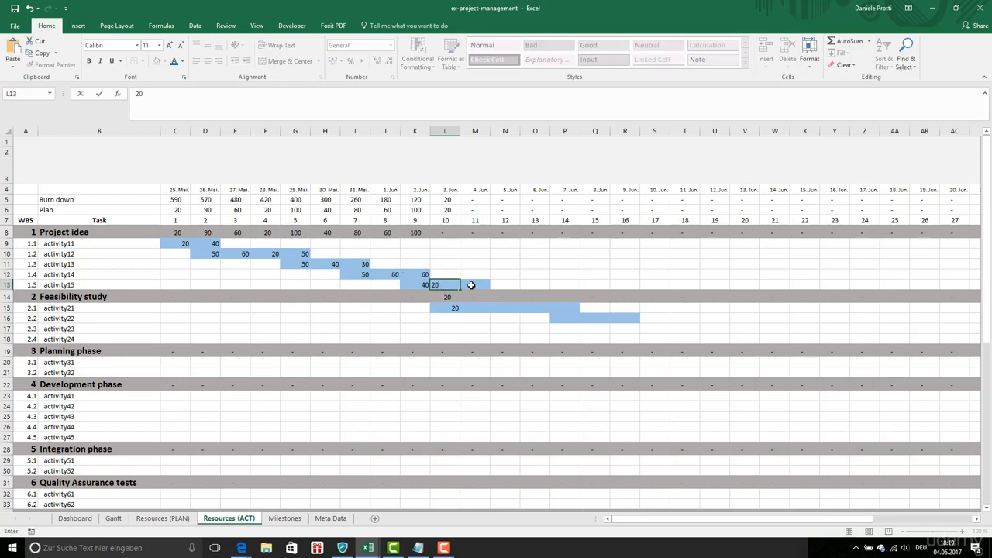
{"action": "left_click", "coordinate": [469, 284]}
{"action": "type", "text": "50"}
Enter 30 for activity21 in M15 and check the burn-down cell M5.
{"action": "left_click", "coordinate": [447, 308]}
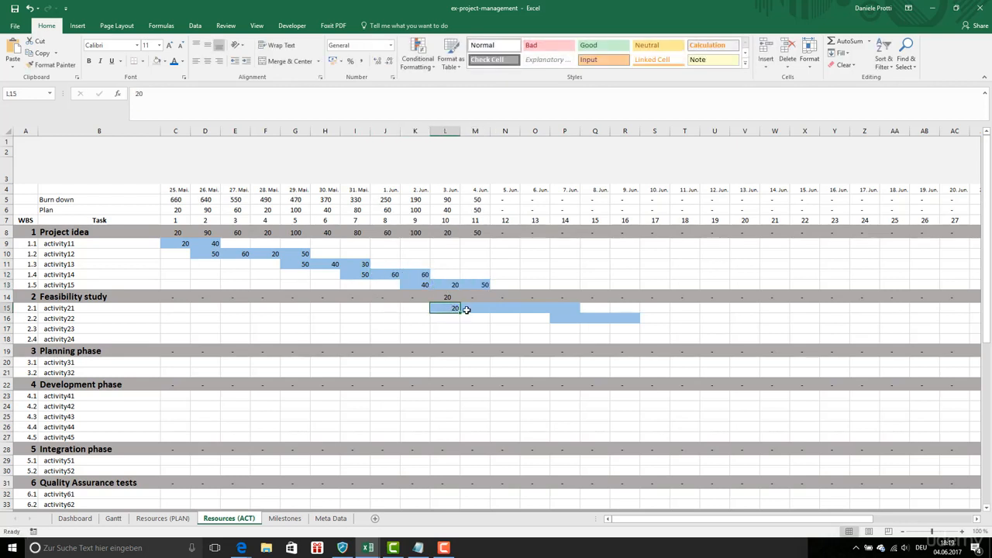
{"action": "left_click", "coordinate": [470, 310]}
{"action": "type", "text": "30"}
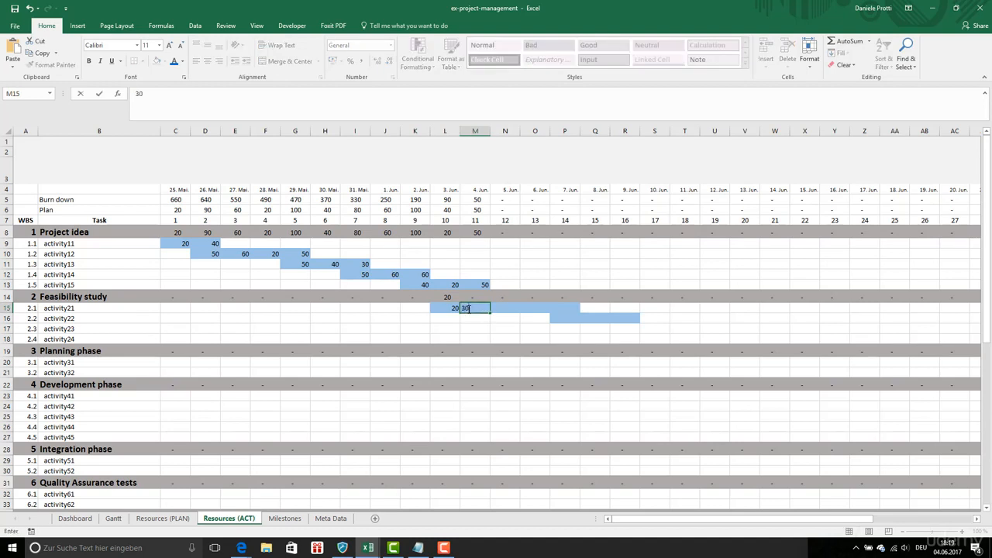
{"action": "left_click", "coordinate": [472, 332]}
{"action": "left_click", "coordinate": [477, 199]}
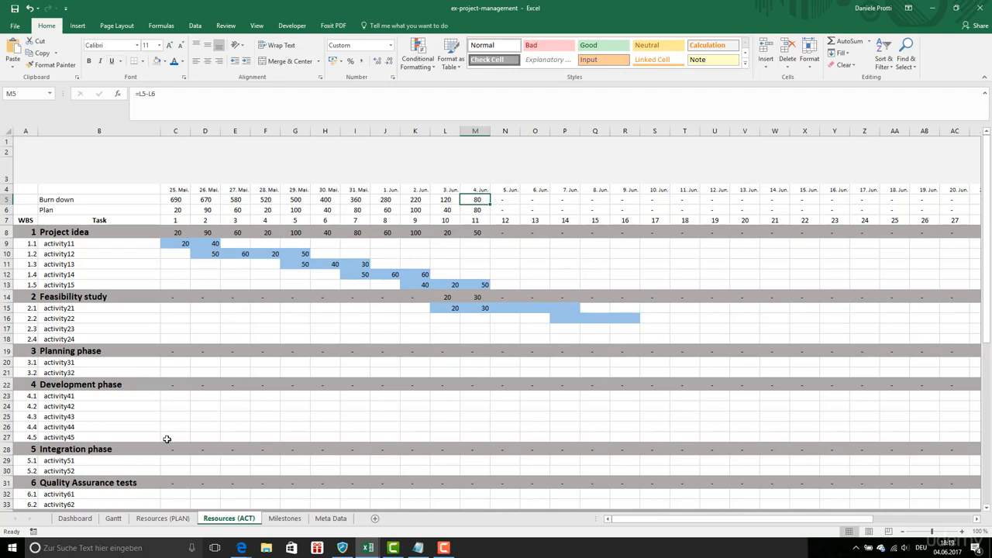
Add two series to the Dashboard's Burn Down Chart: one with values 'Resources (ACT)'!$C$5:$AP$5 and one named "ACT".
{"action": "left_click", "coordinate": [86, 519]}
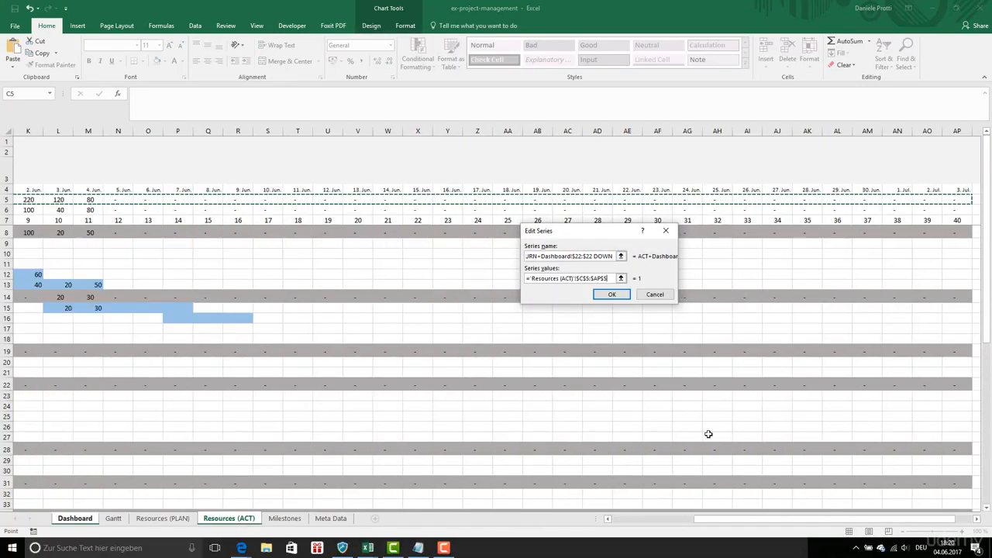
{"action": "left_click", "coordinate": [612, 296]}
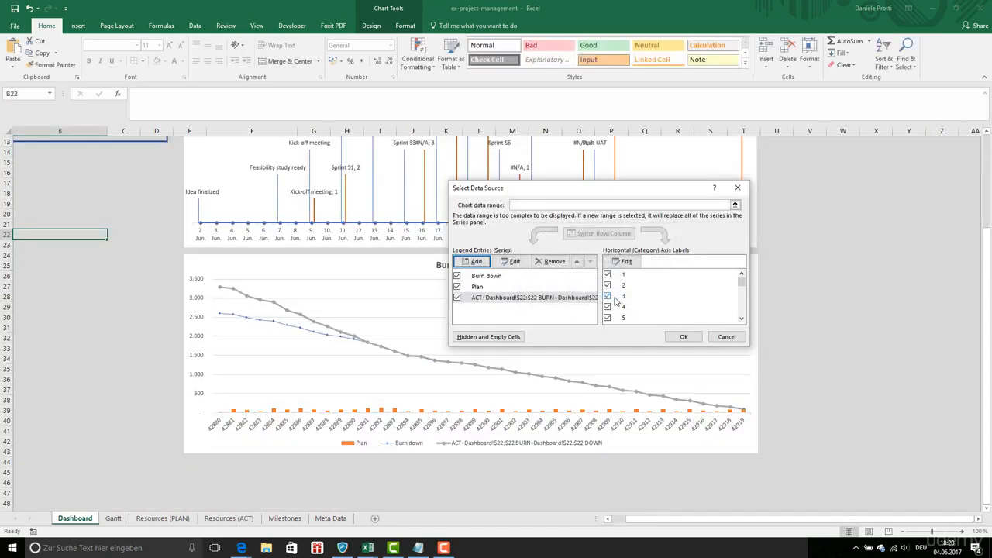
{"action": "left_click", "coordinate": [475, 261]}
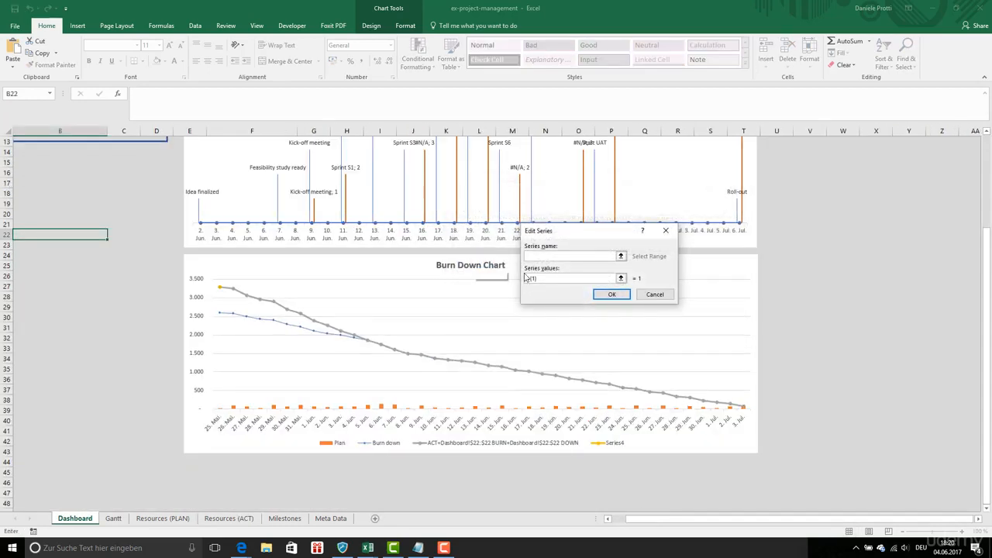
{"action": "type", "text": "ACT"}
{"action": "key", "text": "Tab"}
{"action": "key", "text": "Return"}
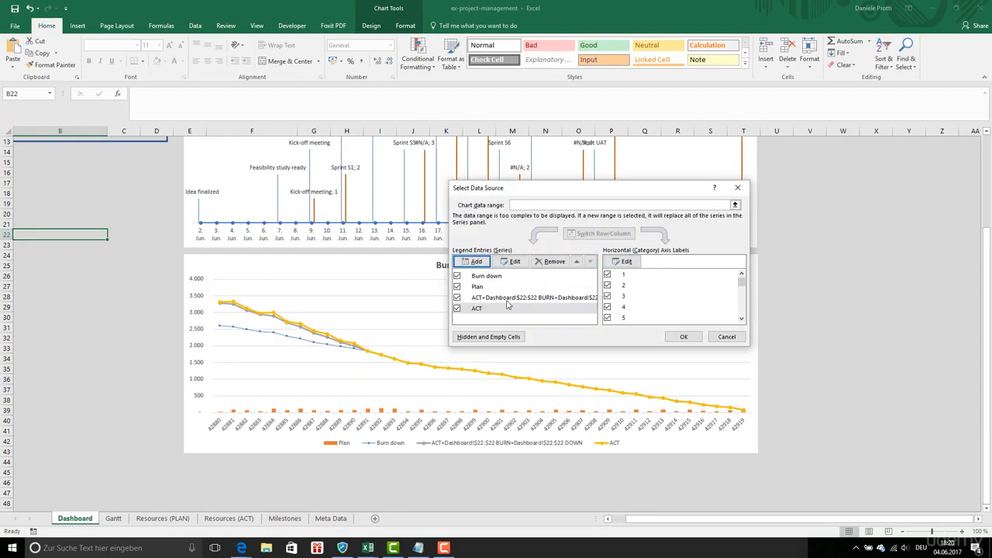
{"action": "left_click", "coordinate": [685, 336]}
Change the "Plan" row label in B6 of the Resources (ACT) sheet to "Act".
{"action": "left_click", "coordinate": [229, 518]}
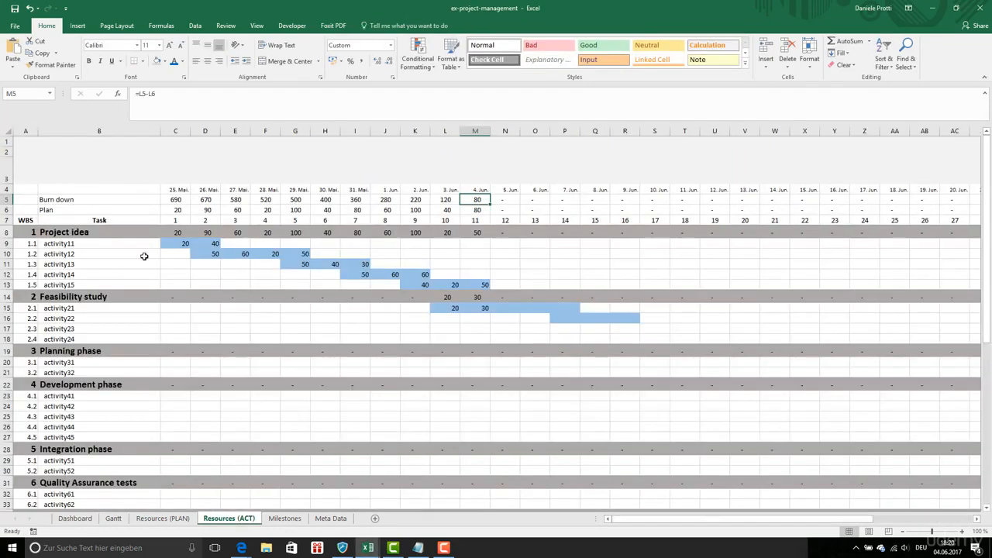
{"action": "left_click", "coordinate": [66, 207]}
{"action": "type", "text": "Act"}
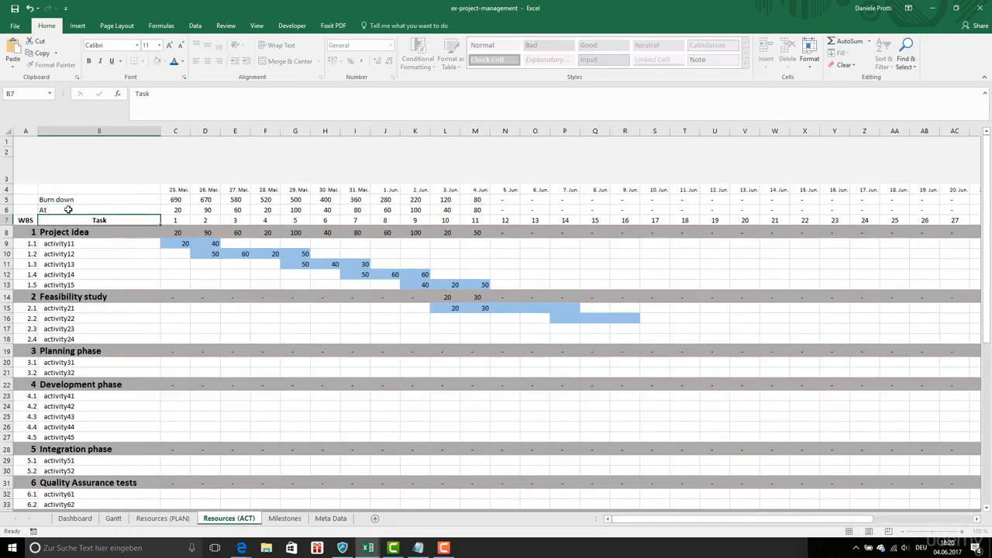
{"action": "double_click", "coordinate": [41, 199]}
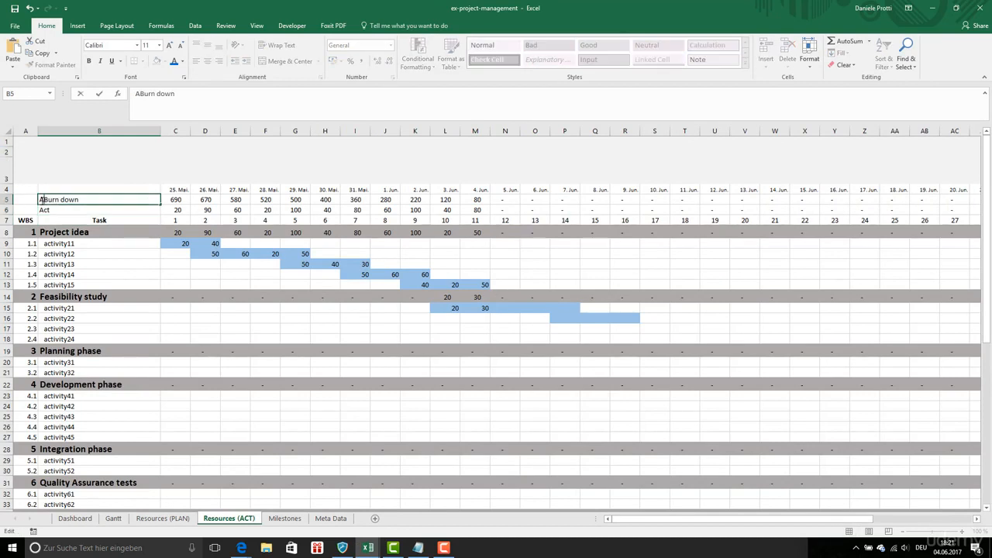
{"action": "type", "text": "Act"}
{"action": "key", "text": "Return"}
{"action": "key", "text": "Up"}
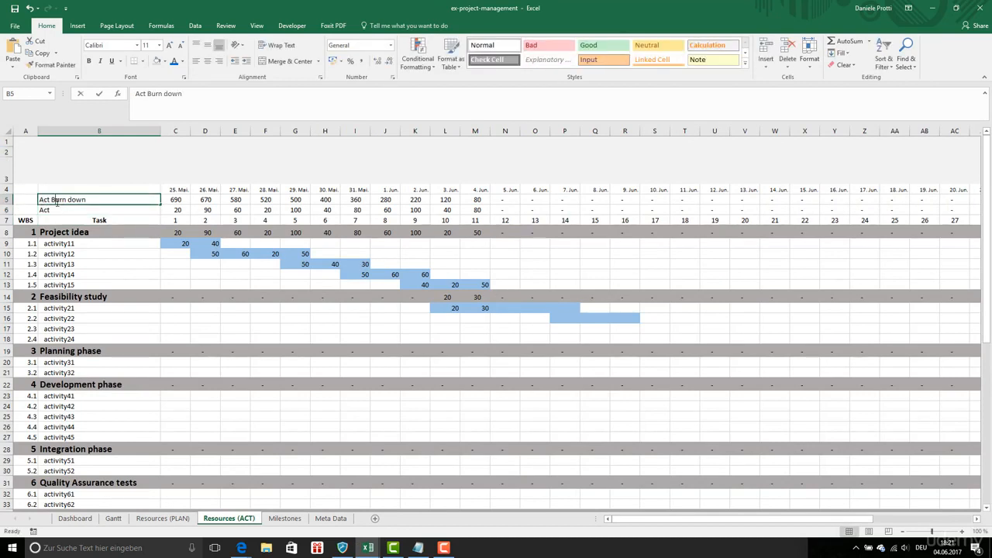
{"action": "key", "text": "ctrl+z"}
Extend the burn-down row label in B5 of Resources (ACT) to "Burn down (ACT)".
{"action": "key", "text": "F2"}
{"action": "type", "text": "(ACT"}
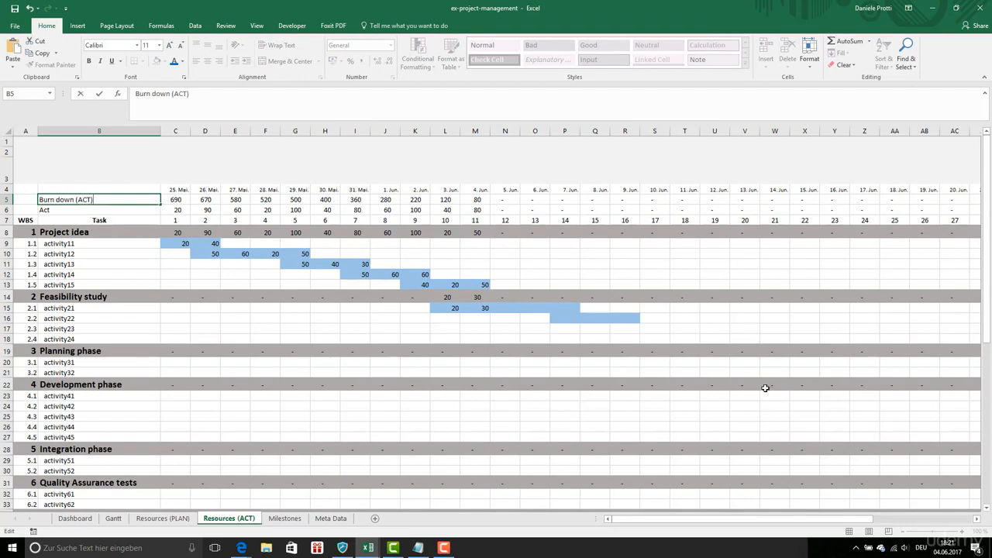
{"action": "key", "text": "BackSpace"}
{"action": "key", "text": "BackSpace"}
{"action": "key", "text": "BackSpace"}
Extend the burn-down row label in B5 of the Resources (PLAN) sheet to "Burn down (Plan)".
{"action": "key", "text": "ctrl+Page_Up"}
{"action": "left_click", "coordinate": [82, 200]}
{"action": "key", "text": "F2"}
{"action": "type", "text": "(P"}
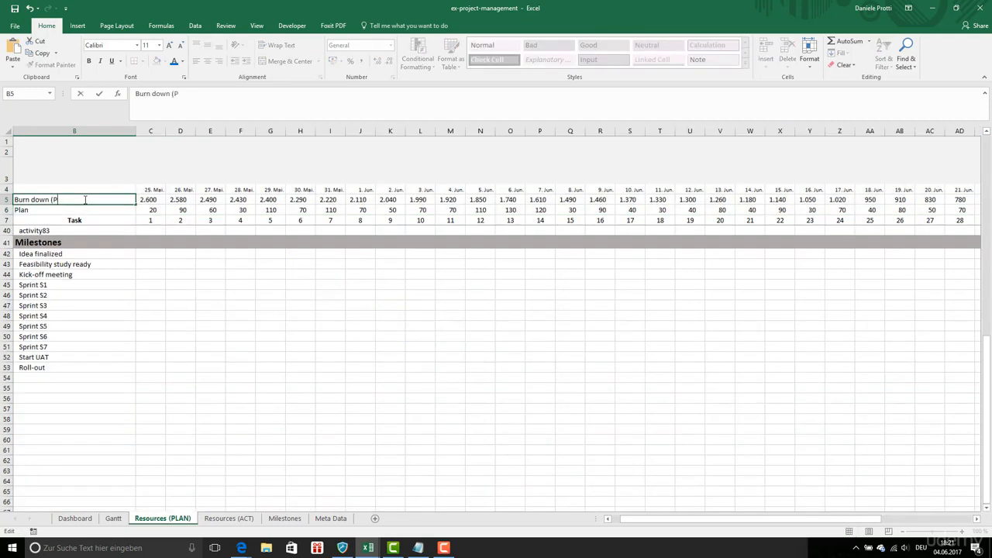
{"action": "type", "text": "lan"}
{"action": "key", "text": "Return"}
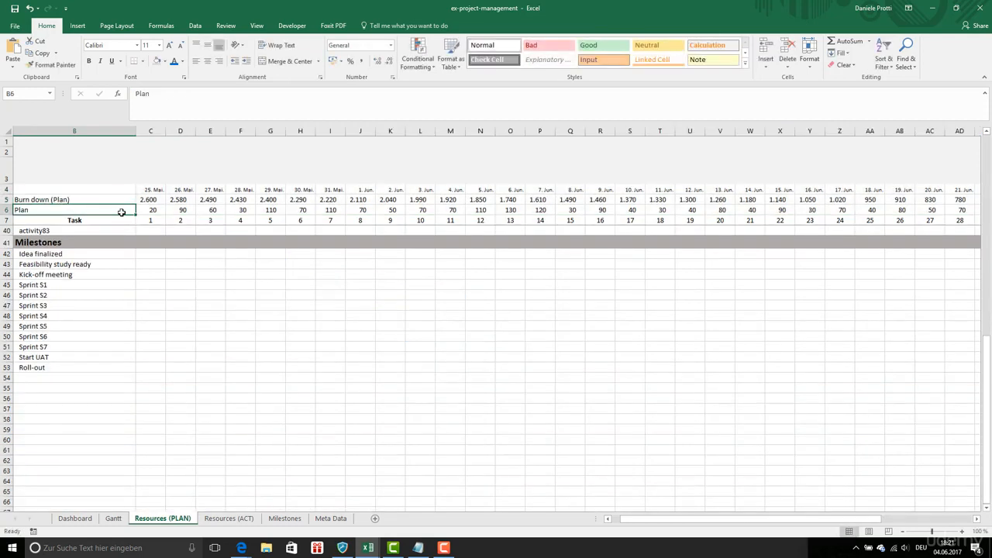
Link the name of the Burn Down Chart's actual burn-down series on the Dashboard to cell B5 of the Resources (ACT) sheet.
{"action": "scroll", "coordinate": [140, 250], "scroll_direction": "up", "scroll_amount": 10}
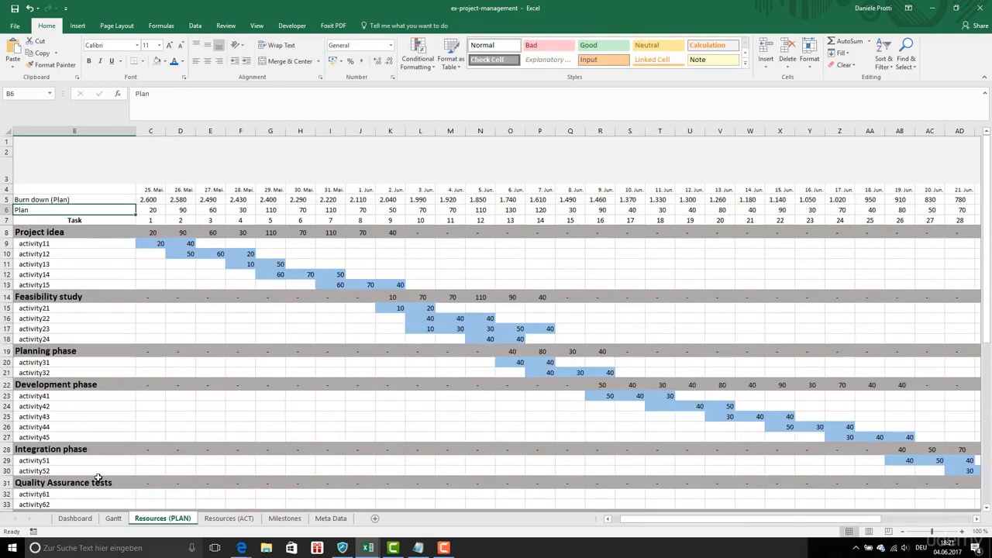
{"action": "left_click", "coordinate": [87, 517]}
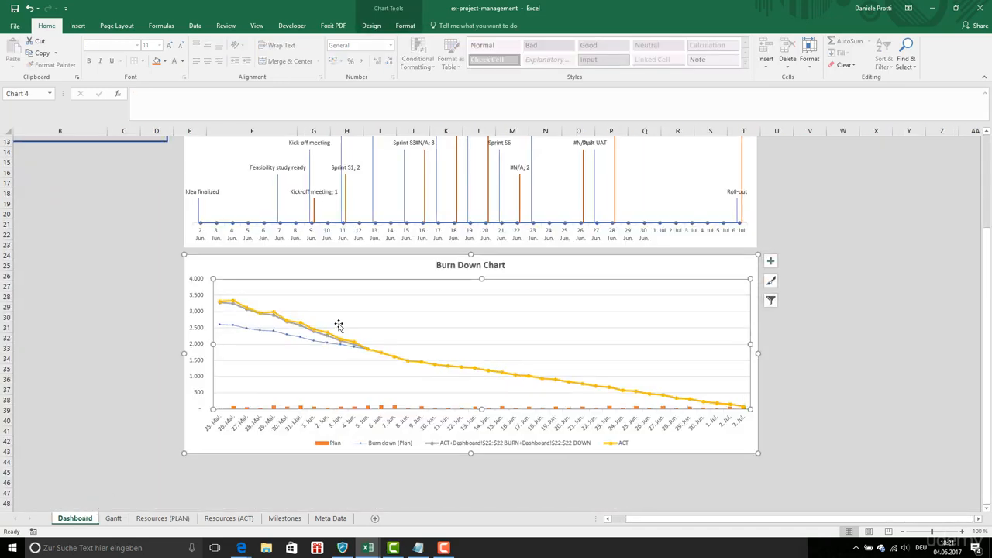
{"action": "right_click", "coordinate": [355, 309]}
{"action": "left_click", "coordinate": [388, 363]}
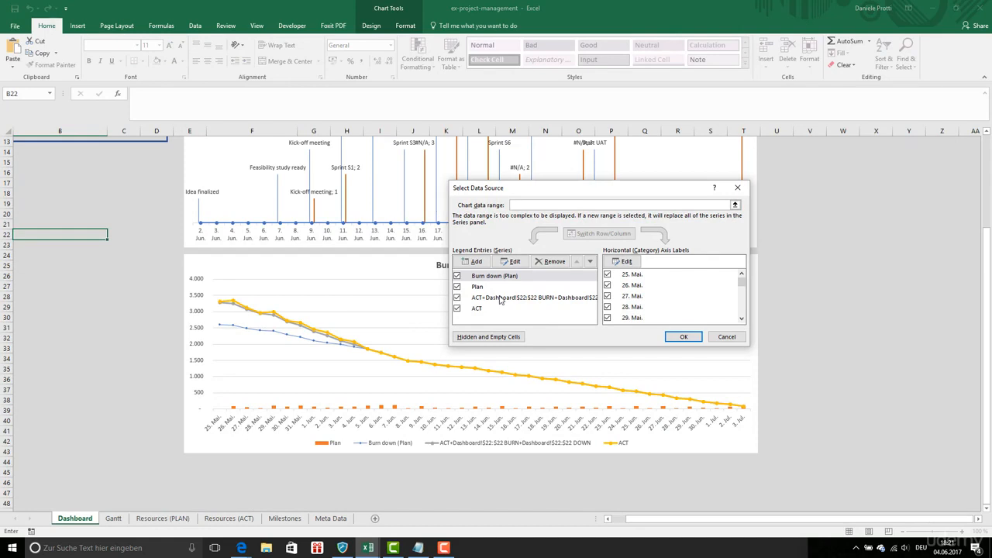
{"action": "left_click", "coordinate": [500, 299]}
{"action": "left_click", "coordinate": [512, 262]}
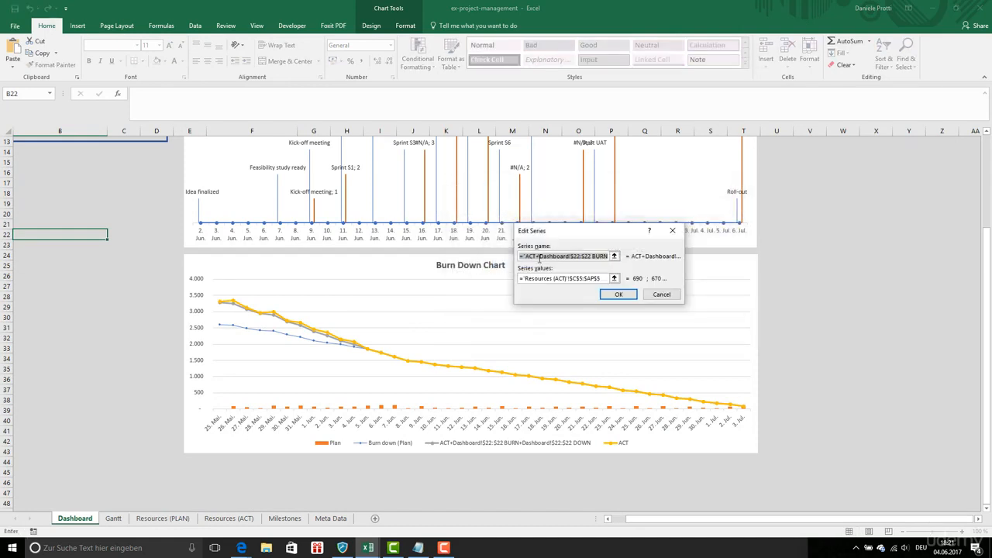
{"action": "left_click", "coordinate": [245, 519]}
{"action": "left_click", "coordinate": [112, 202]}
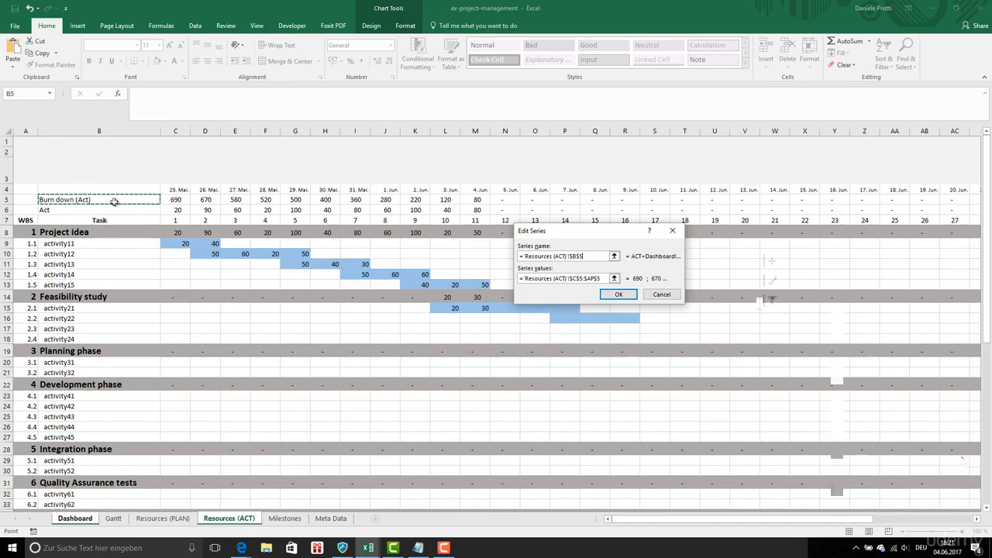
Set the Burn Down Chart's horizontal axis number format to the date type "Mrz. 12".
{"action": "left_click", "coordinate": [963, 455]}
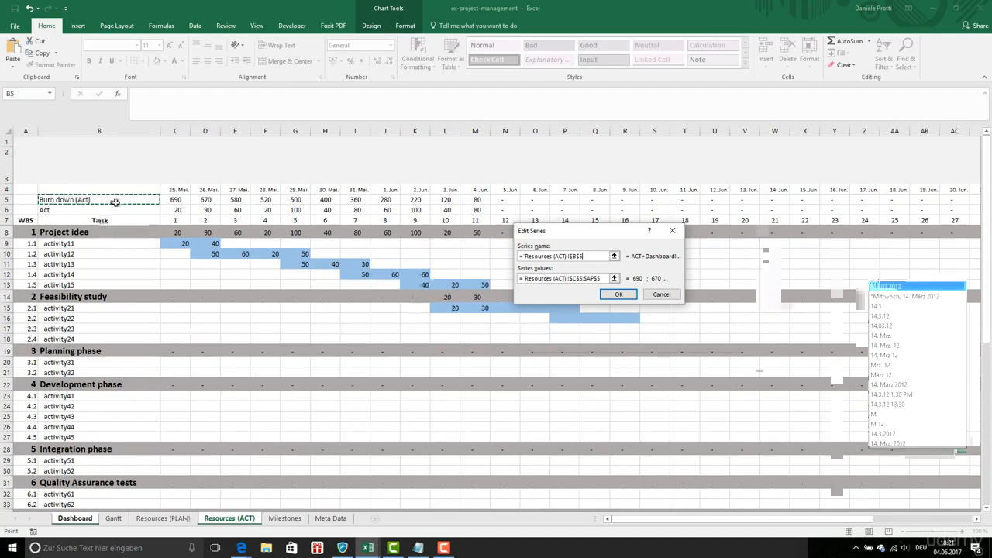
{"action": "left_click", "coordinate": [900, 365]}
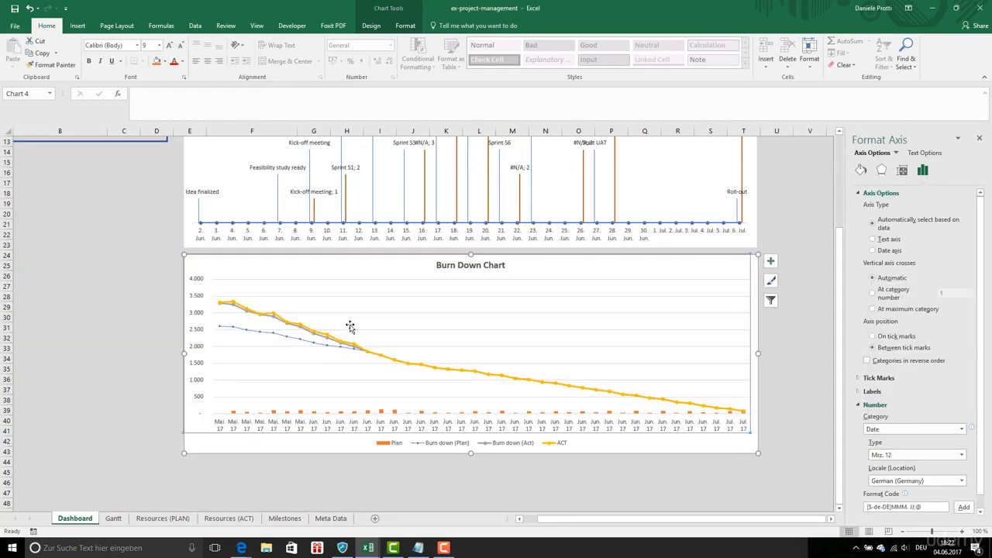
Change the ACT series in the Burn Down Chart to the Clustered Column chart type.
{"action": "left_click", "coordinate": [372, 305]}
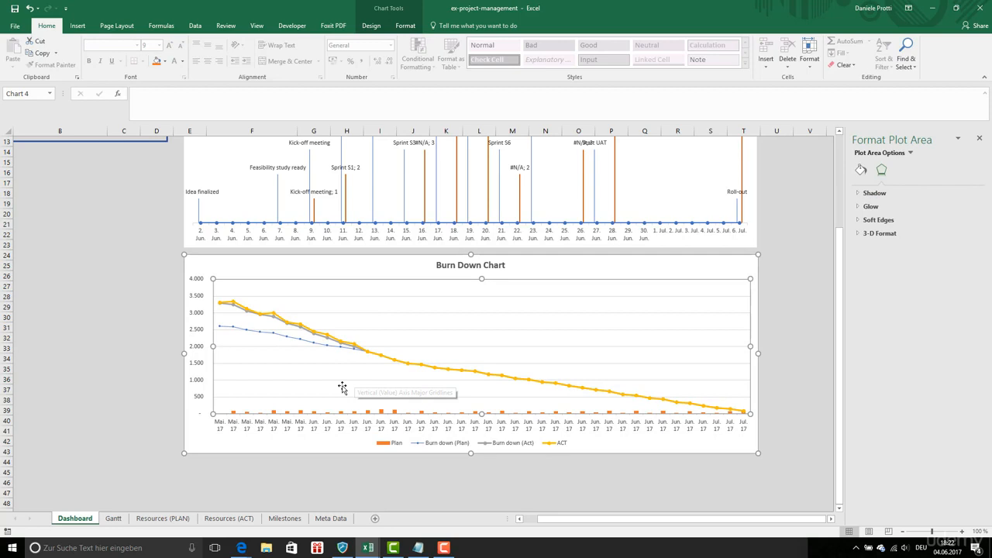
{"action": "left_click_drag", "start_coordinate": [341, 388], "coordinate": [333, 413]}
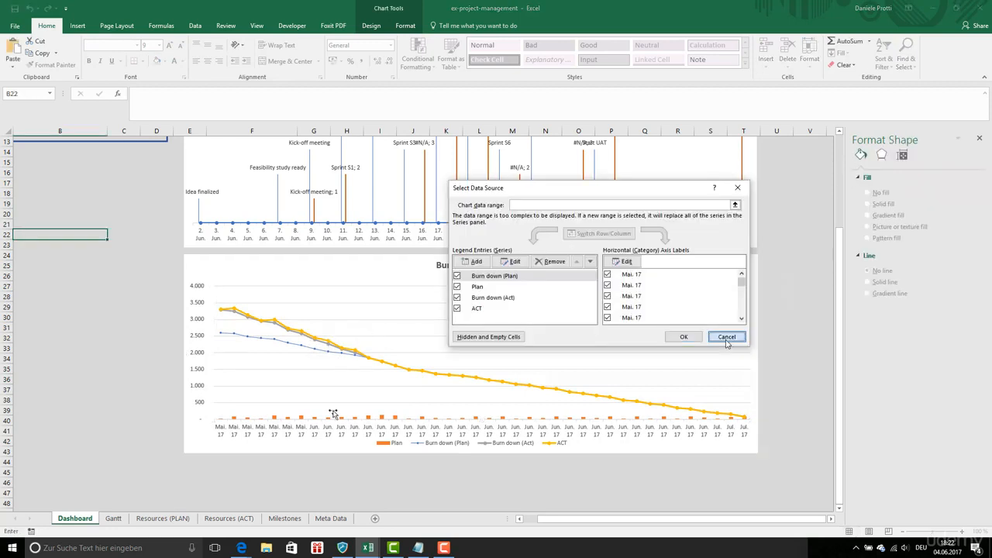
{"action": "left_click", "coordinate": [725, 338]}
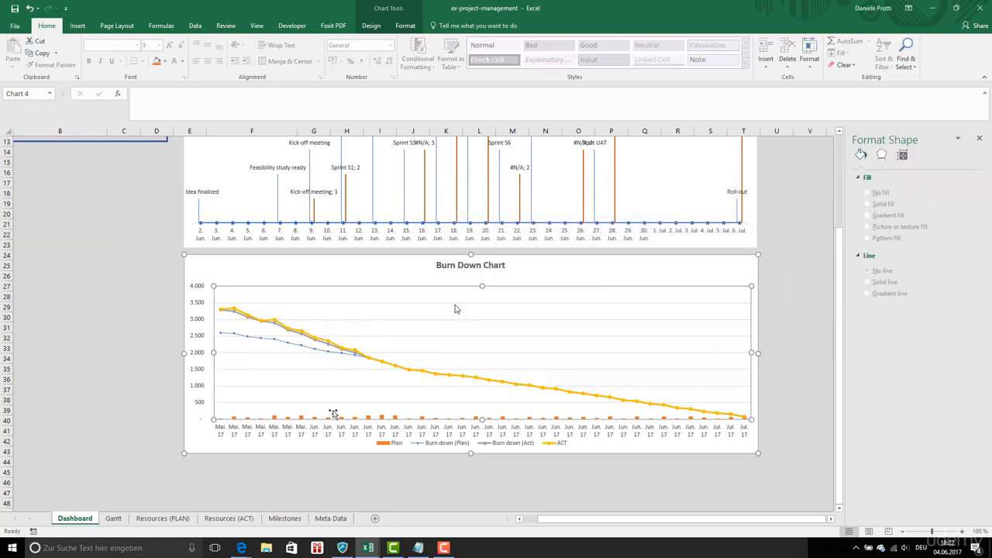
{"action": "right_click", "coordinate": [456, 310]}
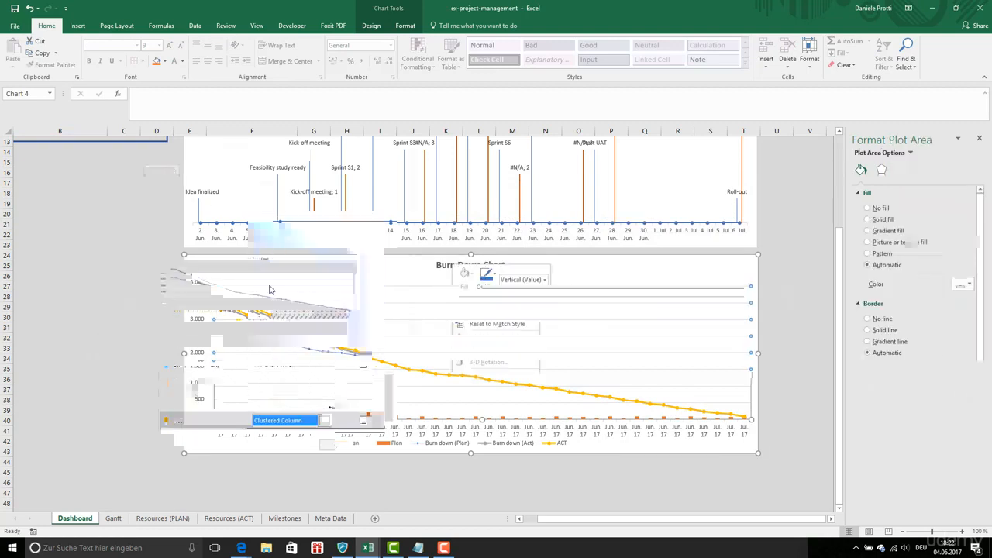
{"action": "left_click", "coordinate": [339, 446]}
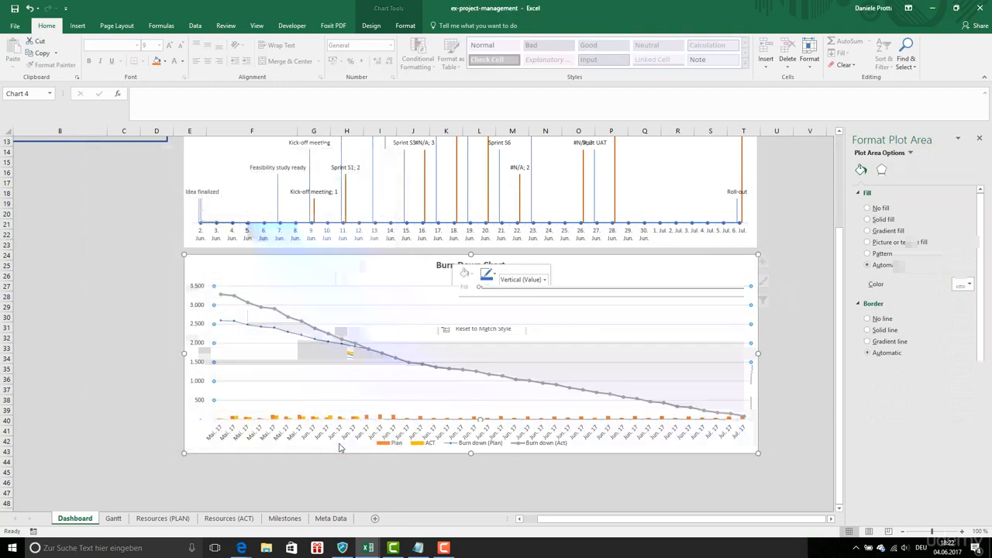